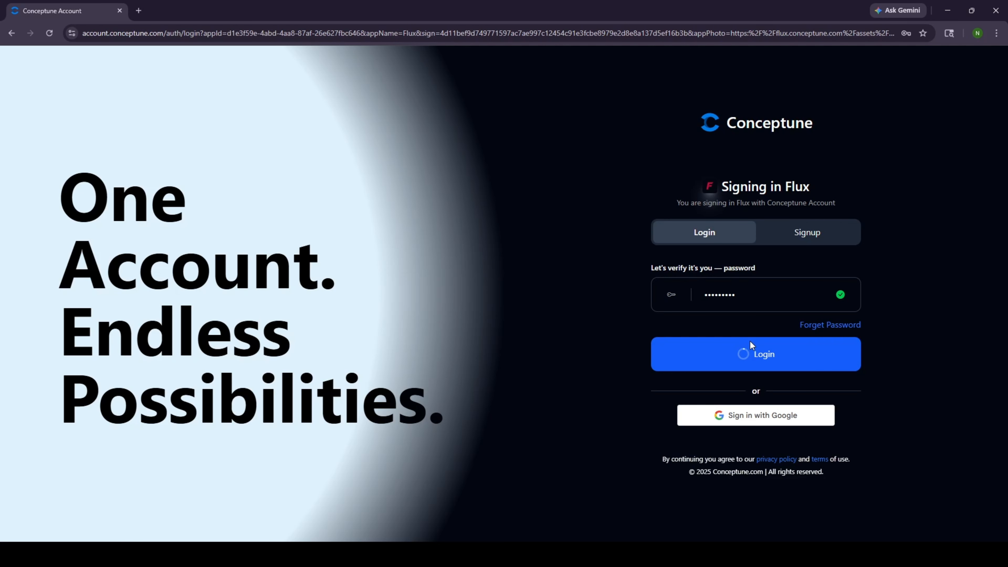
# - Log in to Conceptune Flux to reach the Default Project dashboard
pyautogui.click(815, 345)
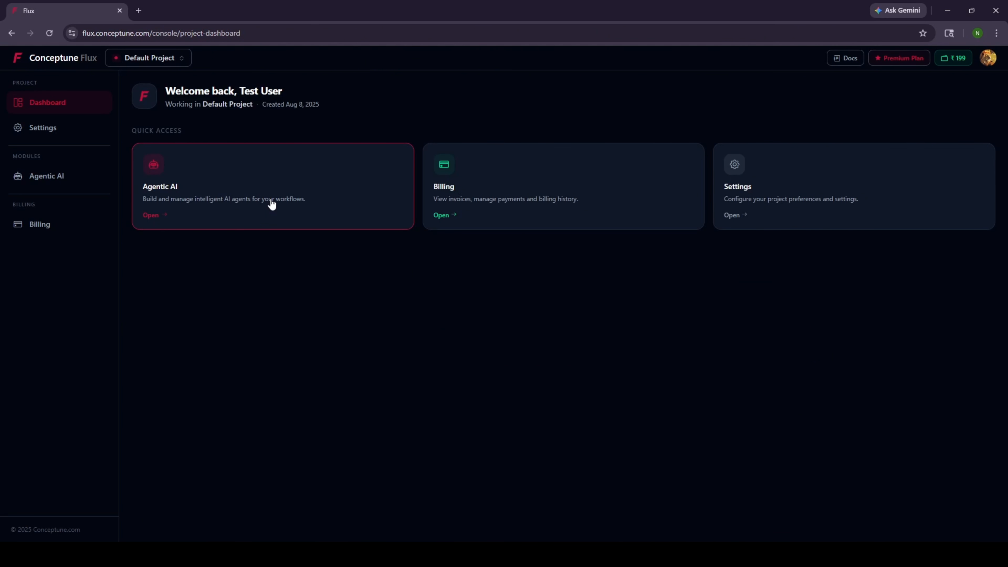
# - Create an Agentic AI module named 'Facebook Bot' with description 'Facebook Page Bot'
pyautogui.click(271, 204)
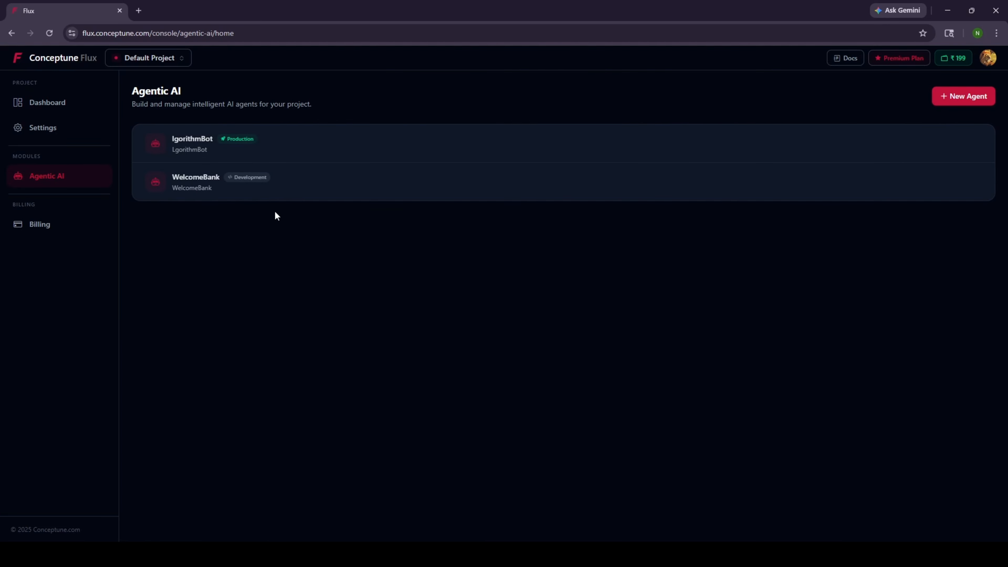
pyautogui.click(972, 95)
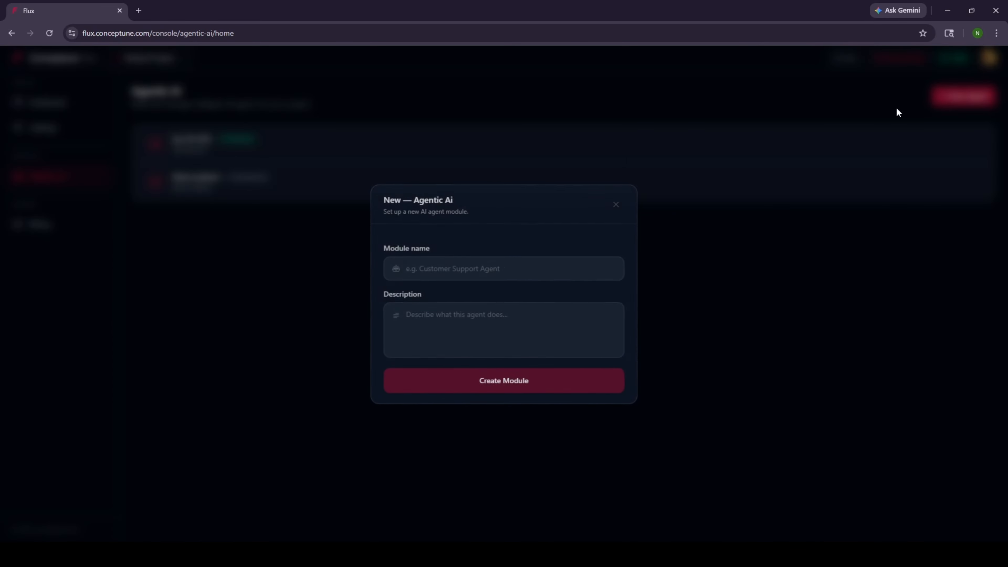
pyautogui.click(498, 262)
pyautogui.write('Facebo')
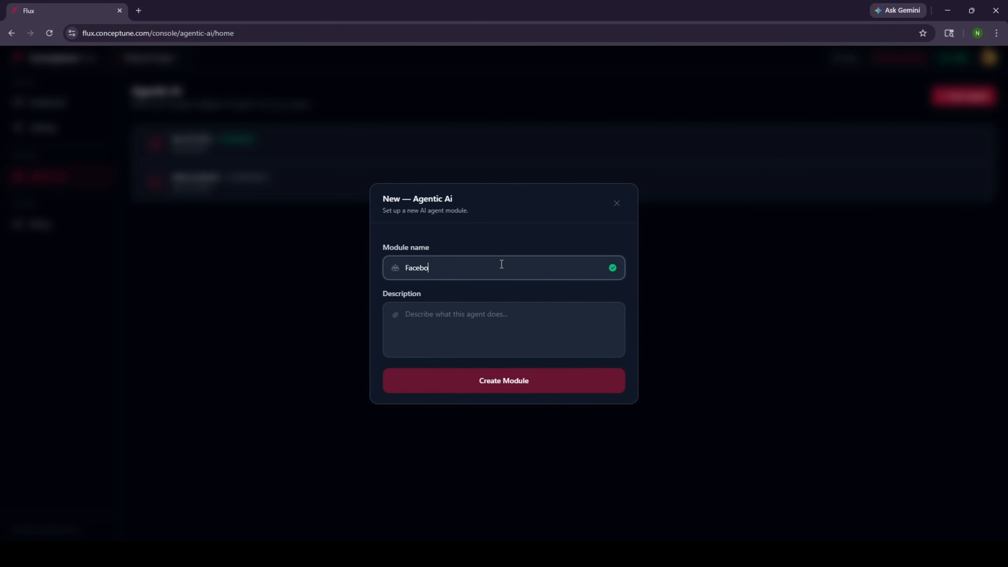
pyautogui.write('ok Bot')
pyautogui.click(482, 343)
pyautogui.write('F')
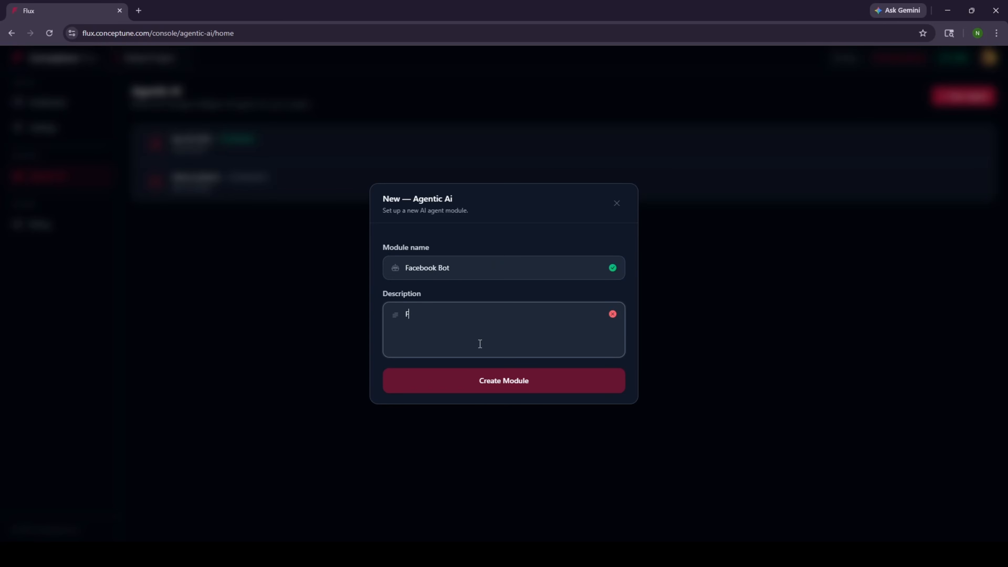
pyautogui.write('acebook Page Bot')
pyautogui.click(556, 382)
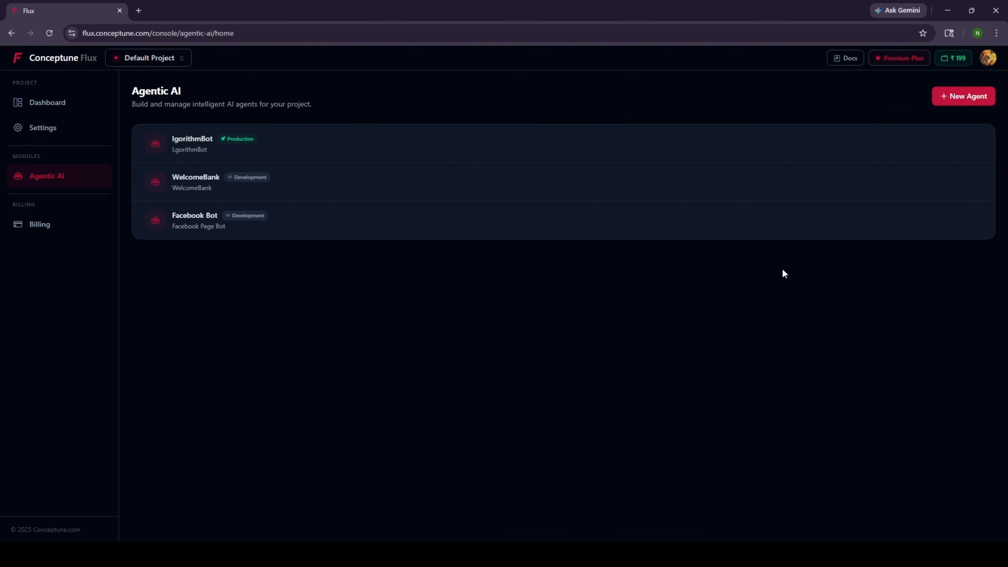
# - Place a Facebook trigger on the Facebook Bot canvas with chat logs enabled
pyautogui.click(802, 219)
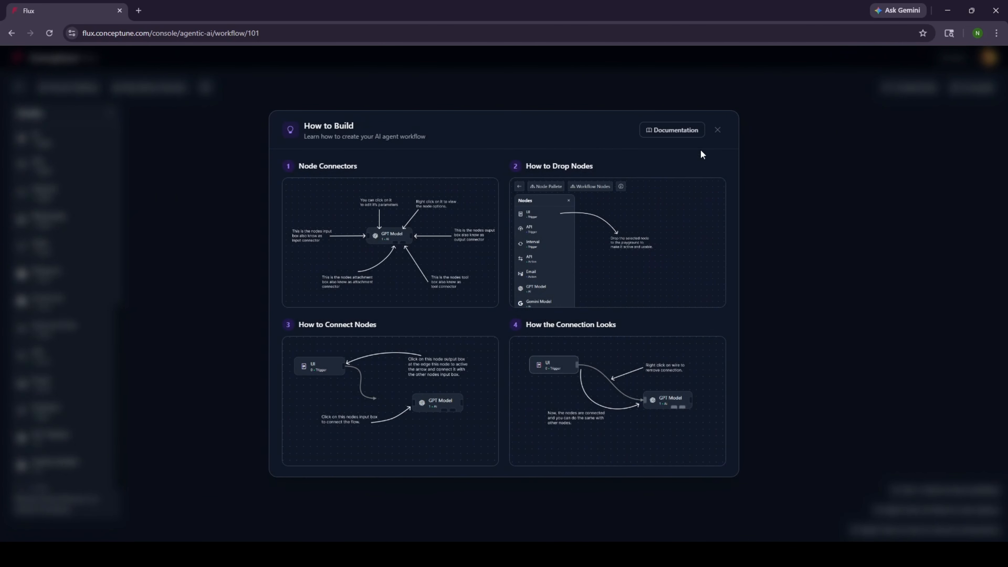
pyautogui.click(717, 130)
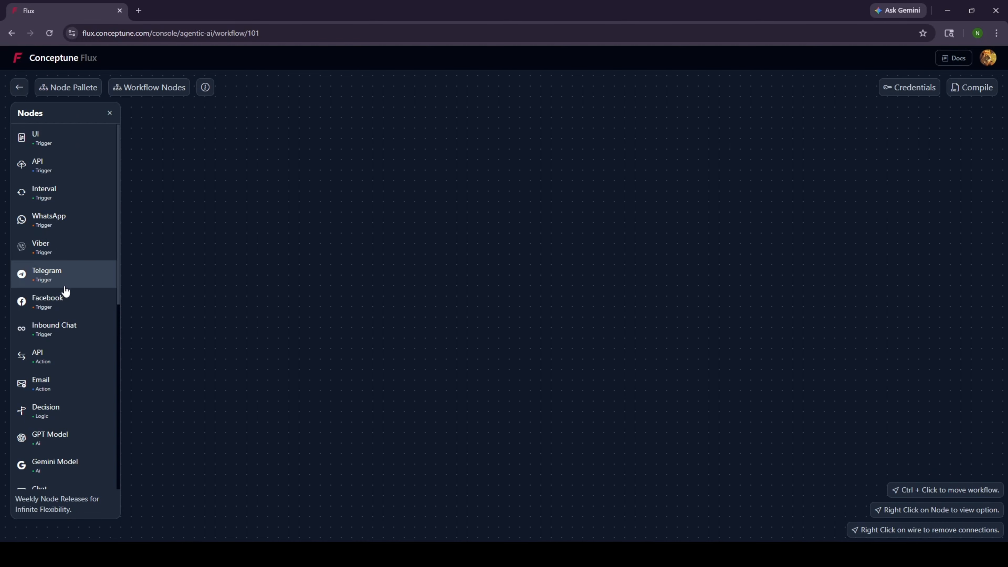
pyautogui.moveTo(63, 301); pyautogui.dragTo(250, 213)
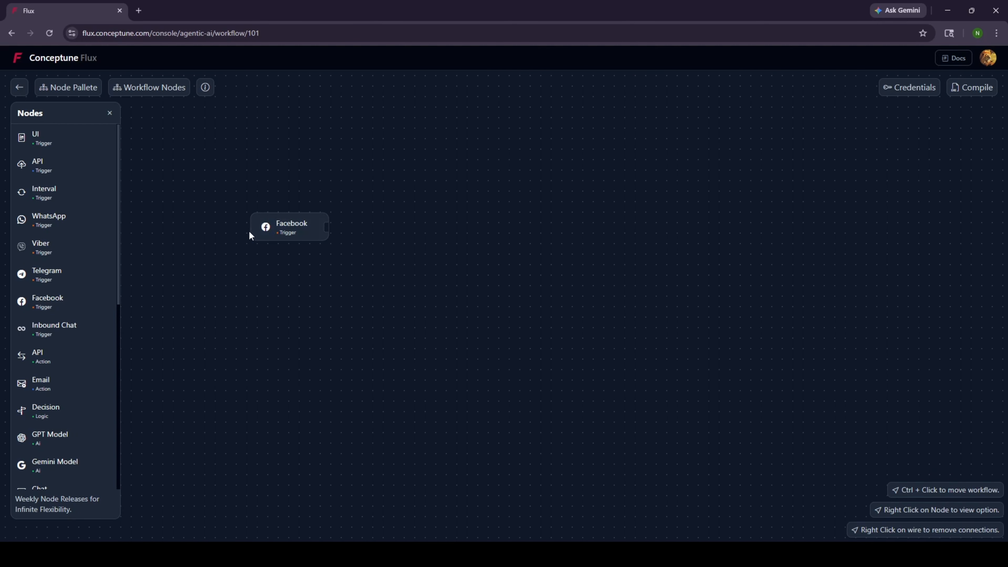
pyautogui.doubleClick(292, 229)
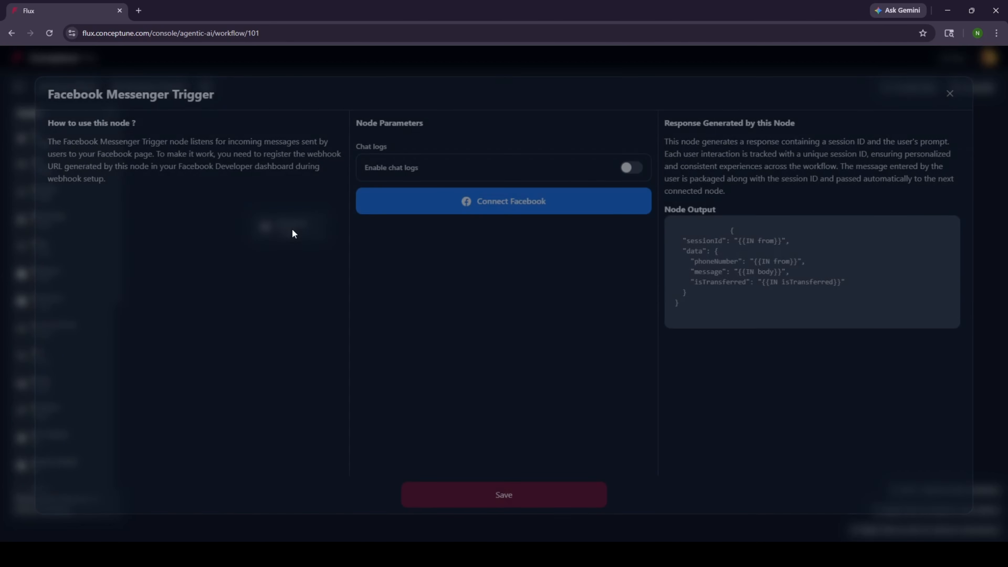
pyautogui.click(633, 163)
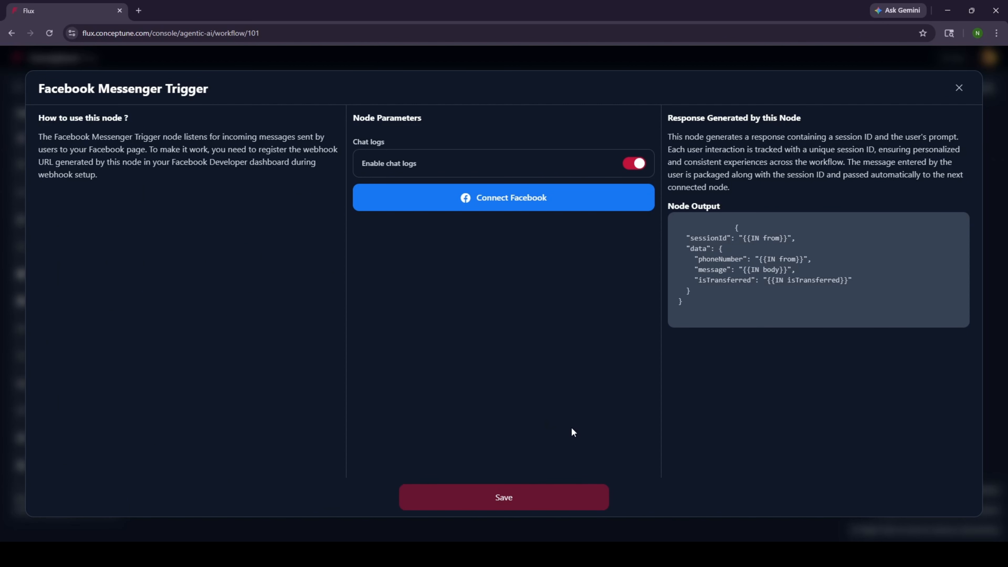
pyautogui.click(563, 503)
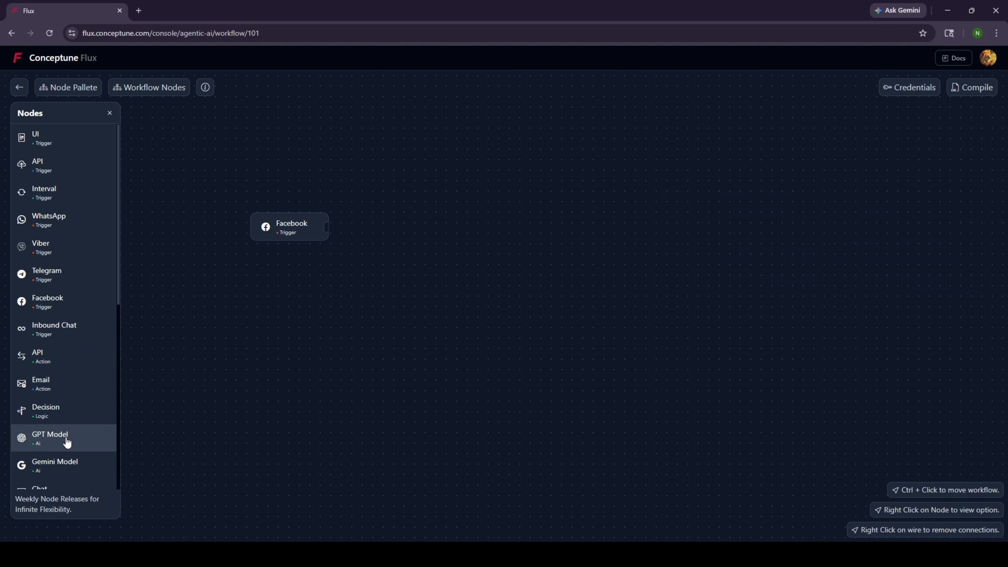
# - Add a GPT Model node after the Facebook trigger with customer-support assistant instructions
pyautogui.moveTo(80, 438); pyautogui.dragTo(465, 255)
pyautogui.moveTo(326, 226); pyautogui.dragTo(467, 270)
pyautogui.doubleClick(504, 263)
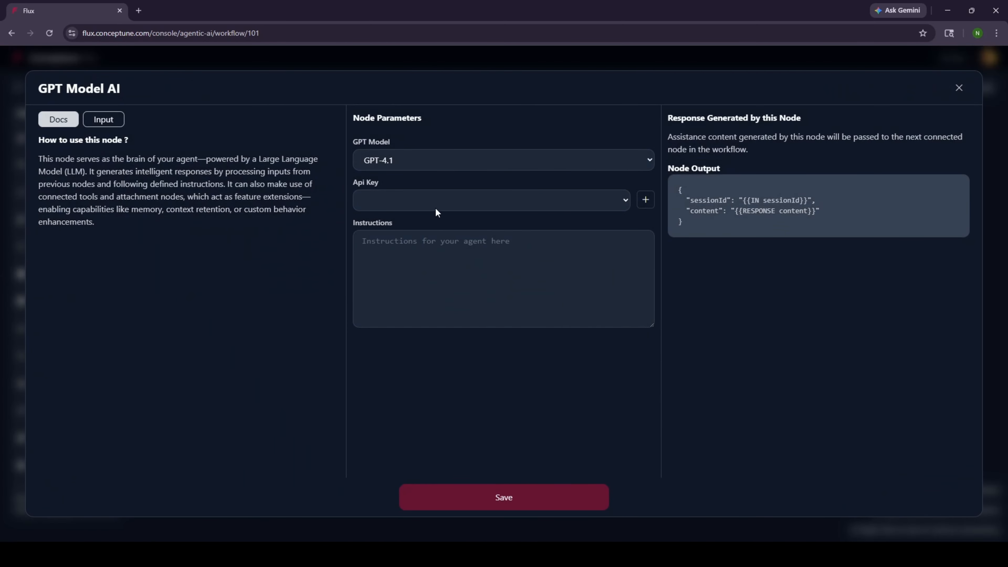
pyautogui.click(450, 265)
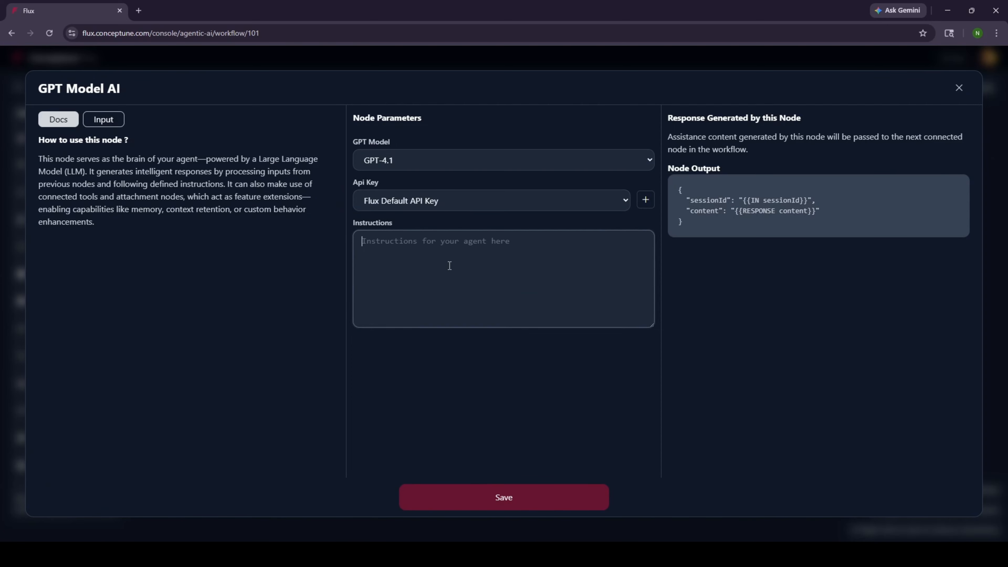
pyautogui.write('You are an')
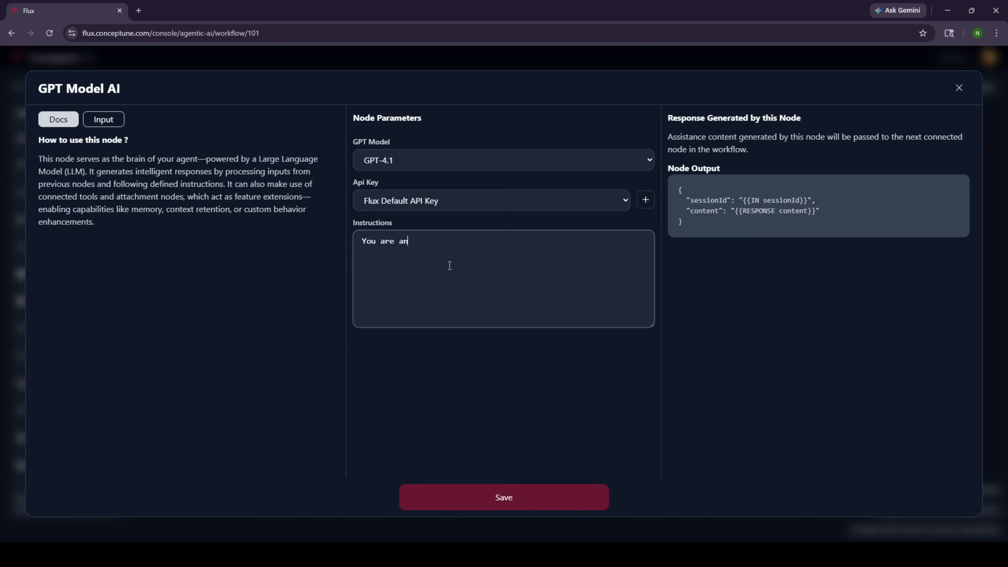
pyautogui.write('test')
pyautogui.press('BackSpace')
pyautogui.press('BackSpace')
pyautogui.press('BackSpace')
pyautogui.write('ssistance')
pyautogui.press('BackSpace')
pyautogui.write('t for customer support.')
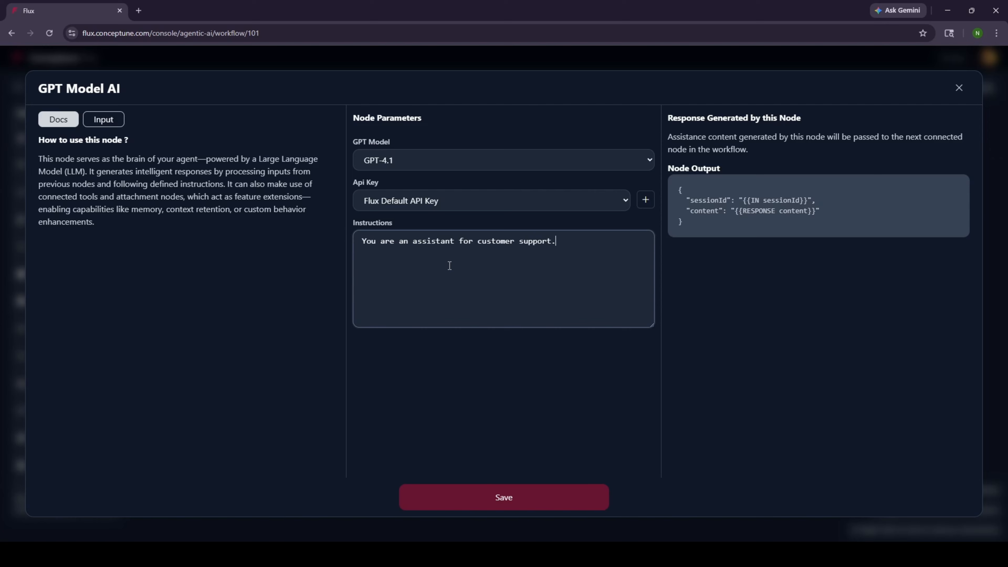
# - Use the incoming data.message as the GPT Model's prompt template and save
pyautogui.click(120, 123)
pyautogui.moveTo(86, 226); pyautogui.dragTo(479, 192)
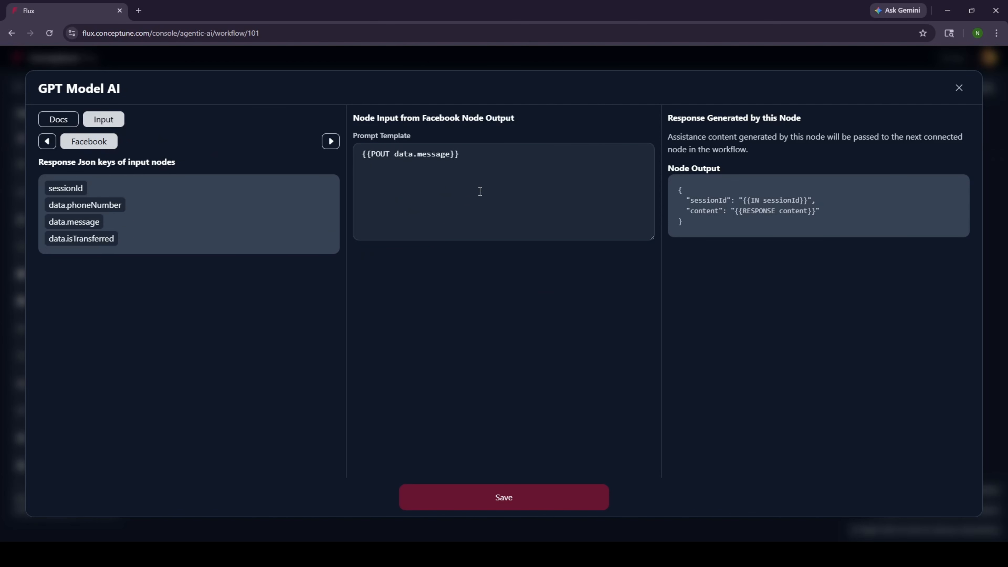
pyautogui.click(62, 122)
pyautogui.click(556, 503)
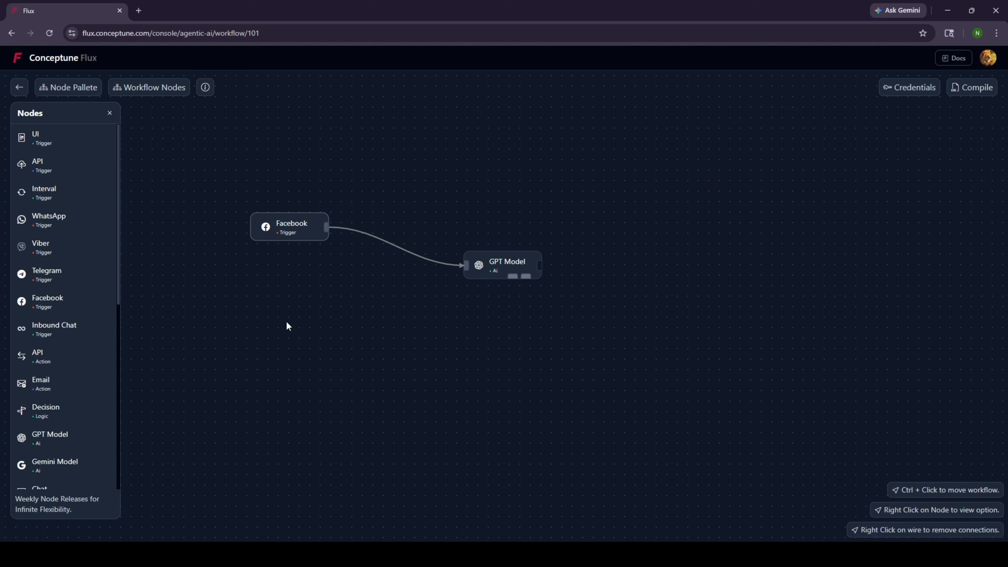
# - Add a Facebook Response node wired after the GPT Model
pyautogui.scroll(-2, 97, 393)
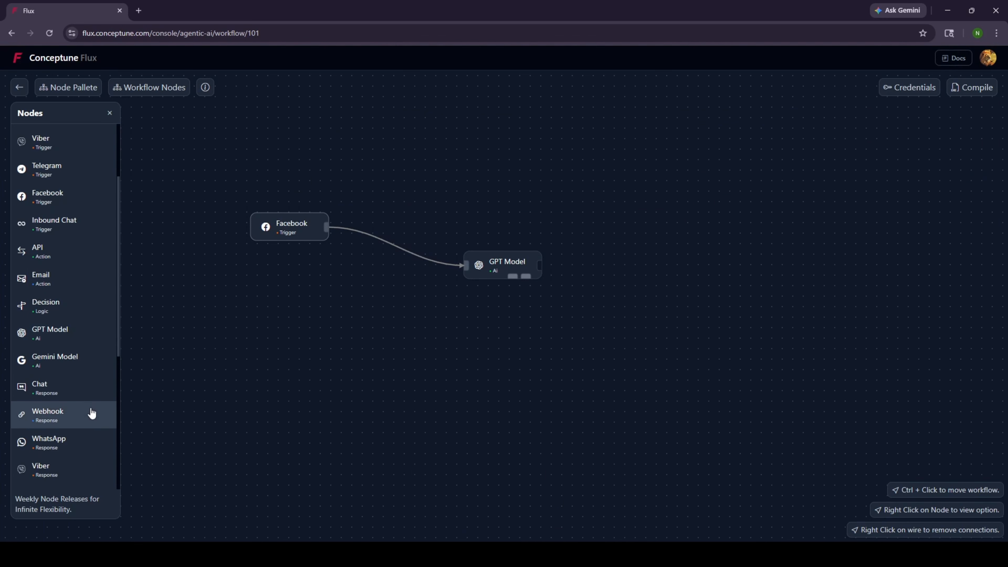
pyautogui.scroll(-2, 92, 413)
pyautogui.moveTo(81, 414); pyautogui.dragTo(692, 291)
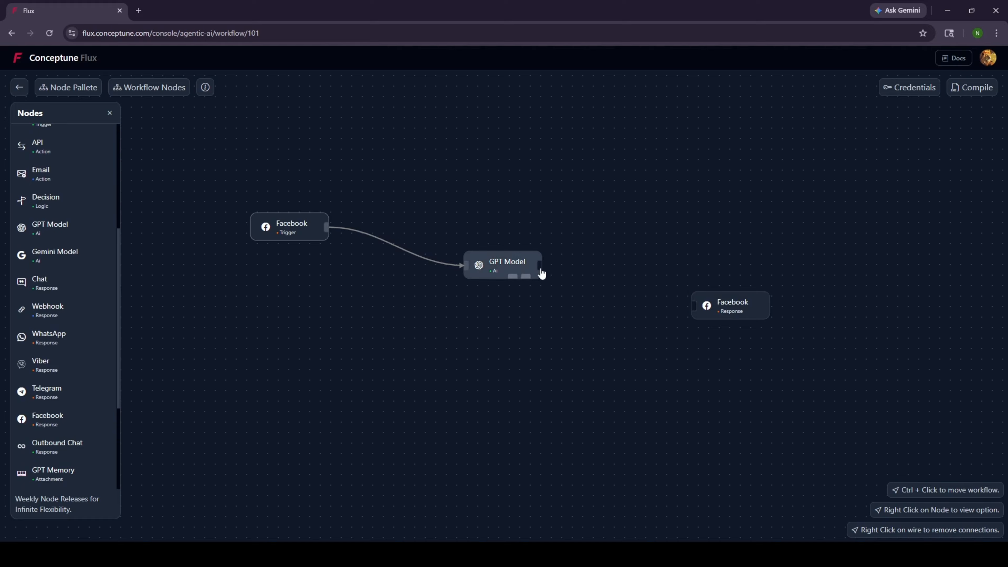
pyautogui.moveTo(541, 270); pyautogui.dragTo(695, 306)
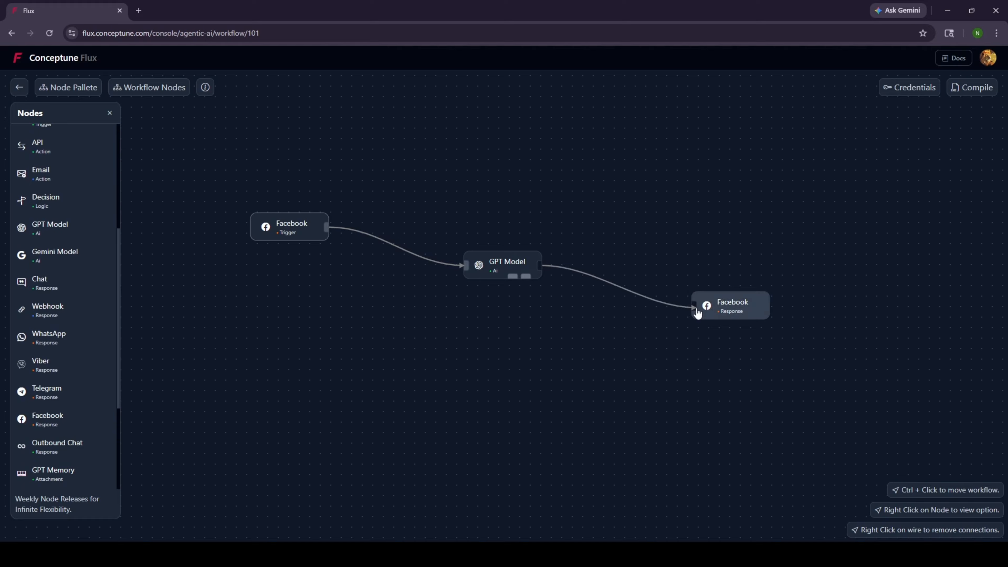
# - Map GPT Model's content into the Chat Template, save, and drop a GPT Memory node
pyautogui.doubleClick(727, 313)
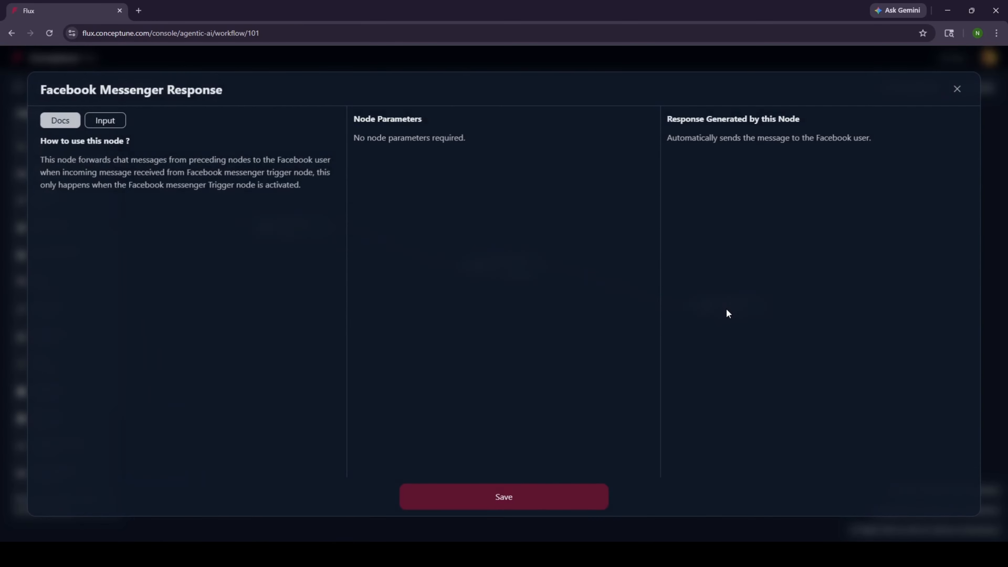
pyautogui.click(115, 120)
pyautogui.moveTo(86, 209); pyautogui.dragTo(462, 192)
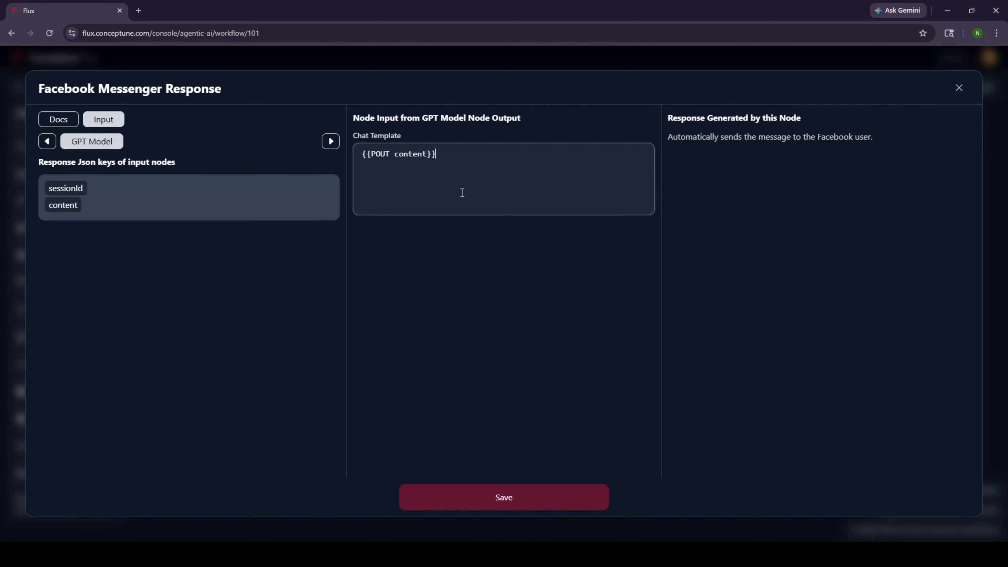
pyautogui.click(554, 496)
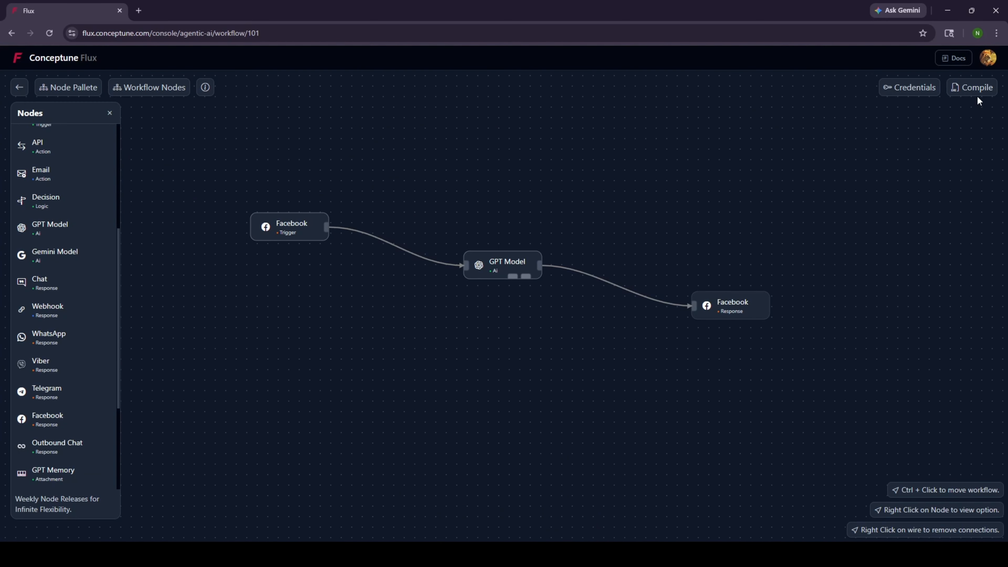
pyautogui.scroll(-5, 51, 310)
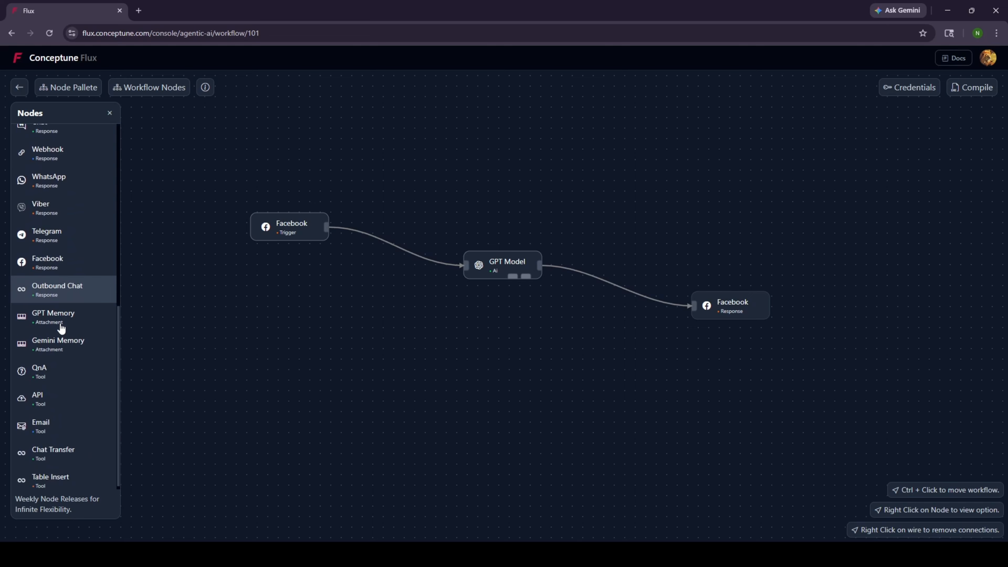
pyautogui.moveTo(45, 322); pyautogui.dragTo(288, 325)
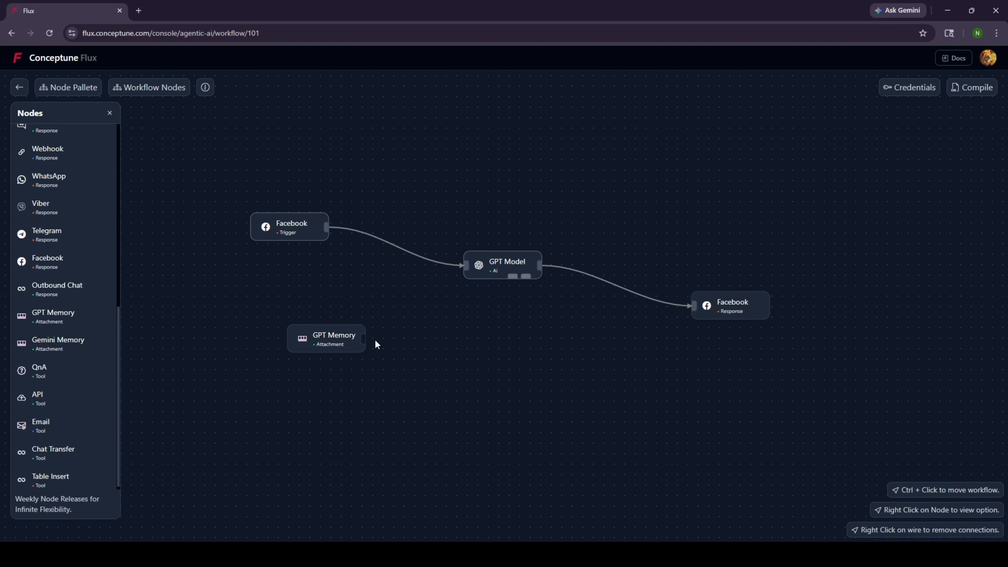
# - Wire the GPT Memory node into GPT Model's memory handle and save
pyautogui.moveTo(363, 338); pyautogui.dragTo(513, 276)
pyautogui.click(325, 337)
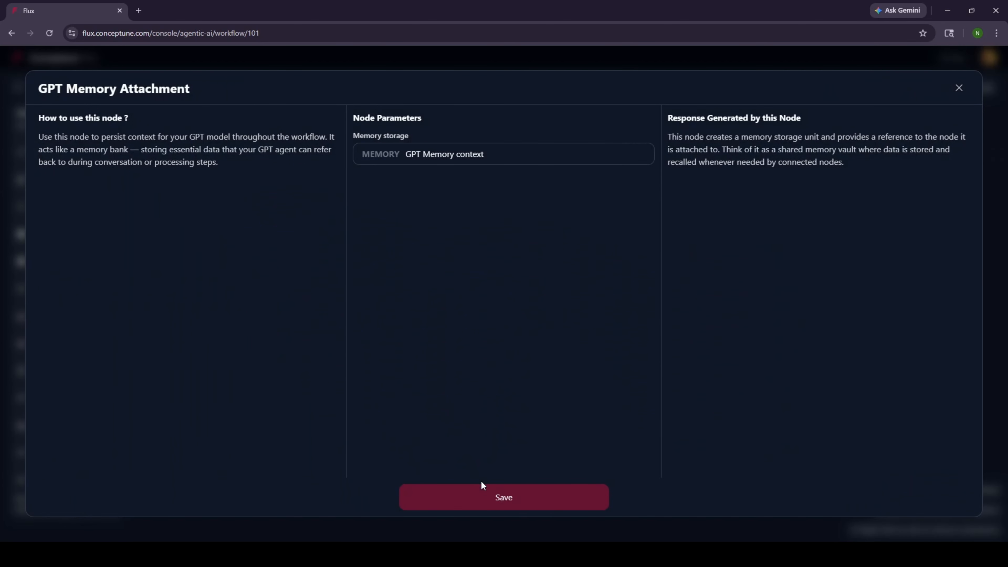
pyautogui.click(489, 495)
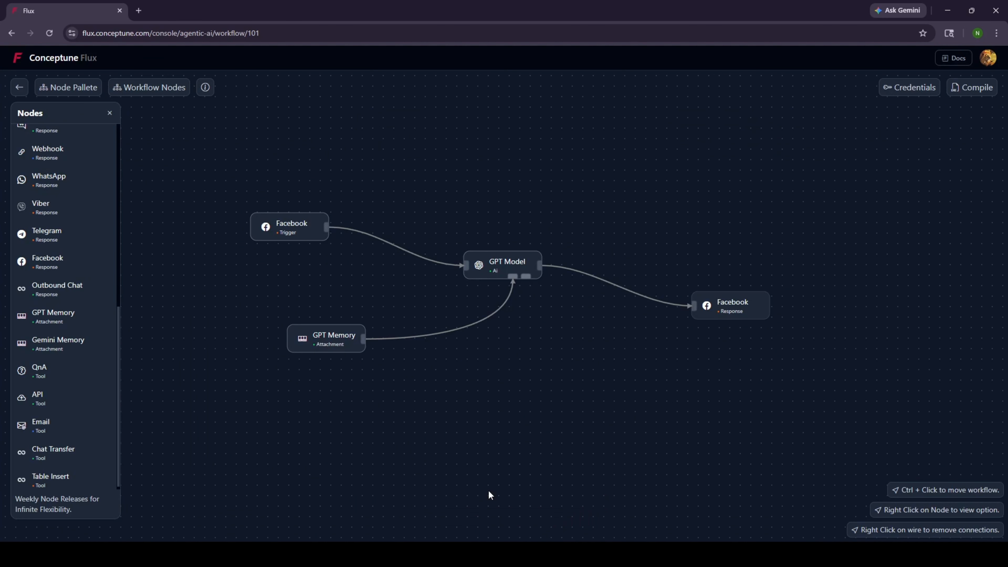
# - Compile the workflow, then open the Facebook trigger to connect a Page
pyautogui.click(969, 86)
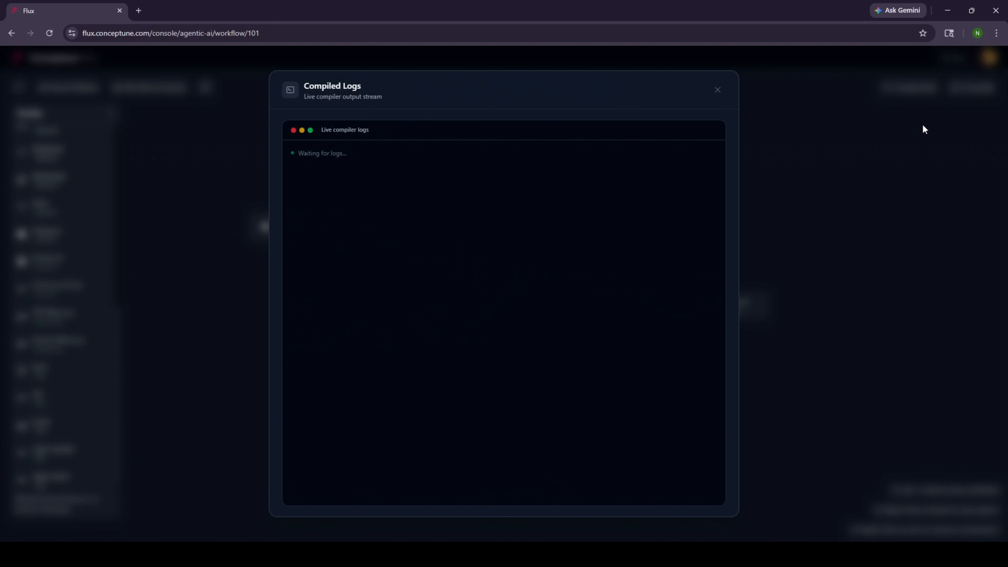
pyautogui.click(717, 90)
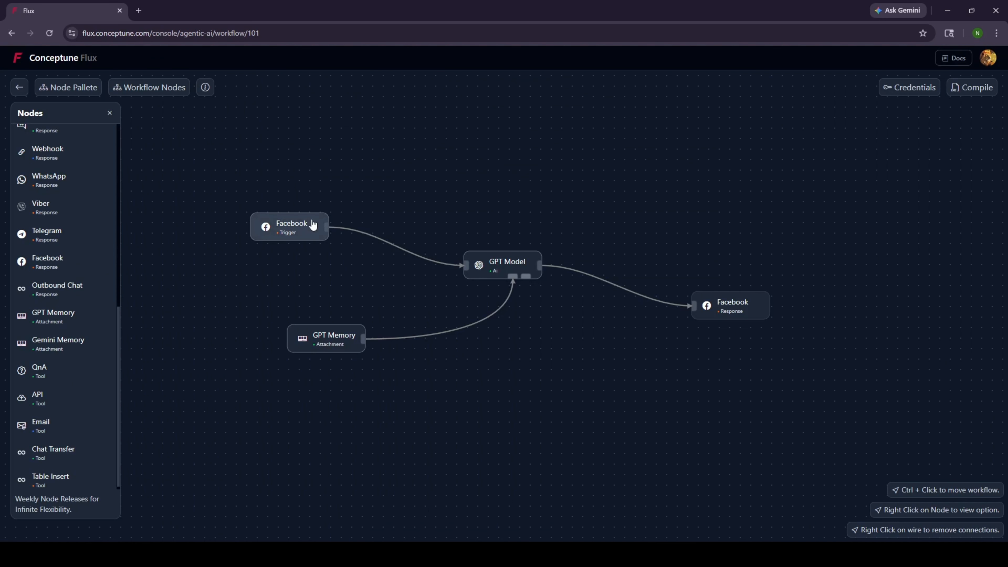
pyautogui.click(291, 225)
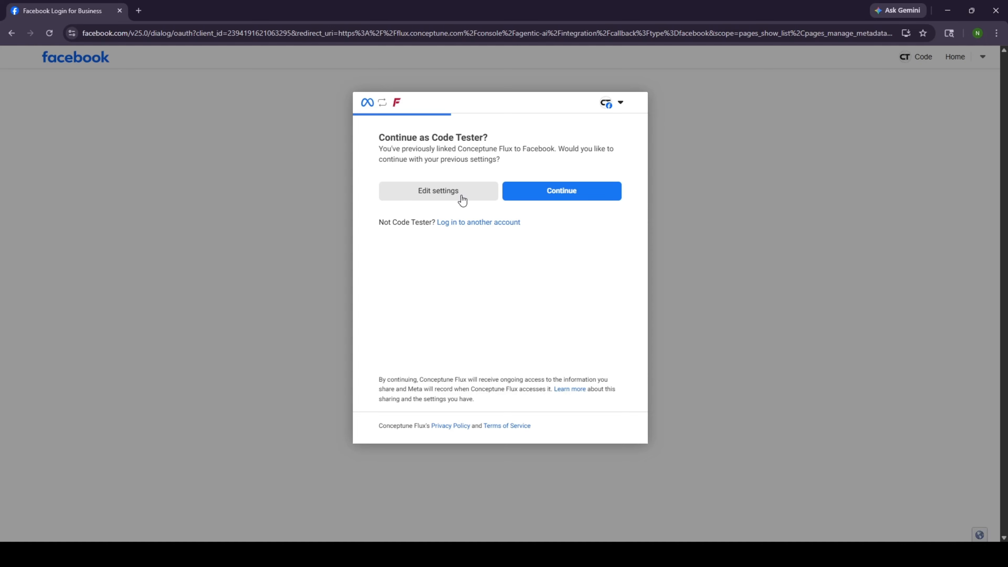
# - Restrict Conceptune Flux to current Pages only and select Test Page
pyautogui.click(460, 200)
pyautogui.click(387, 219)
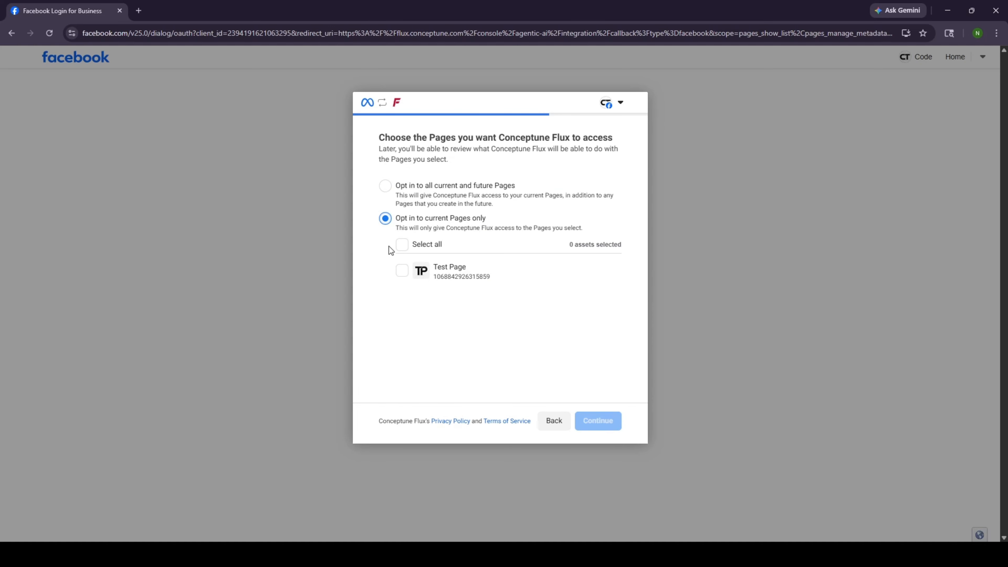
pyautogui.click(402, 272)
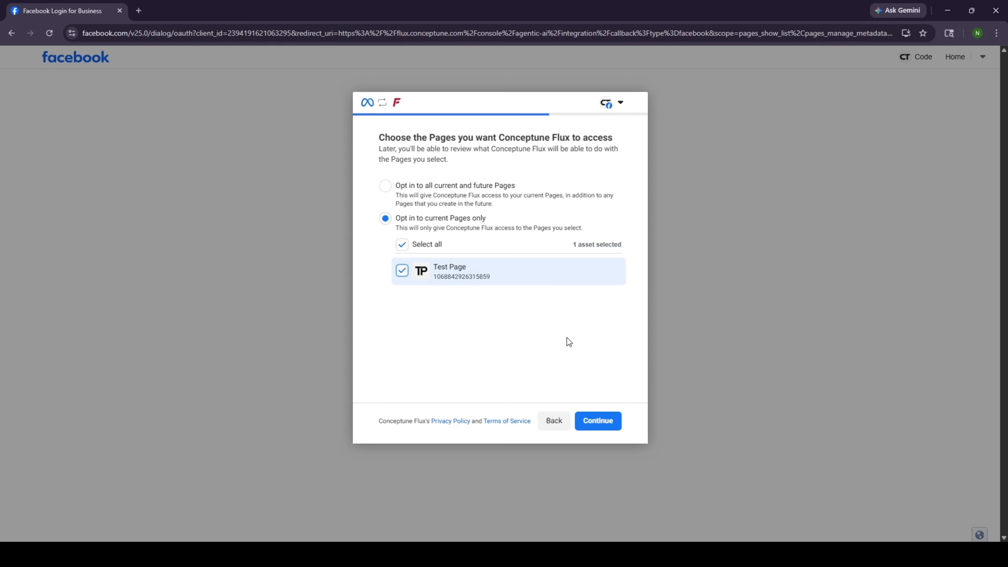
pyautogui.click(601, 420)
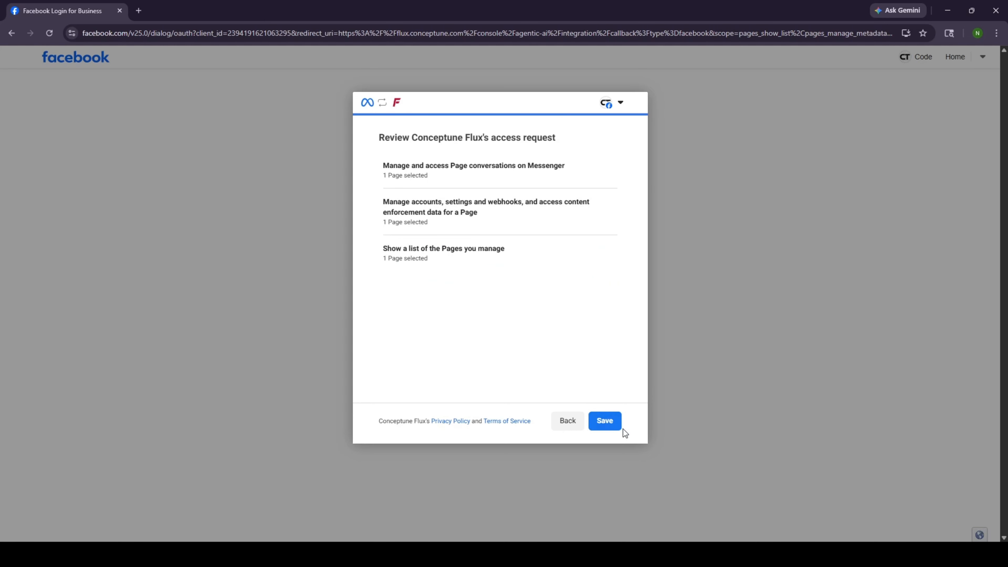
# - Keep the logged-in Facebook account, save the permissions and acknowledge the connection
pyautogui.click(610, 102)
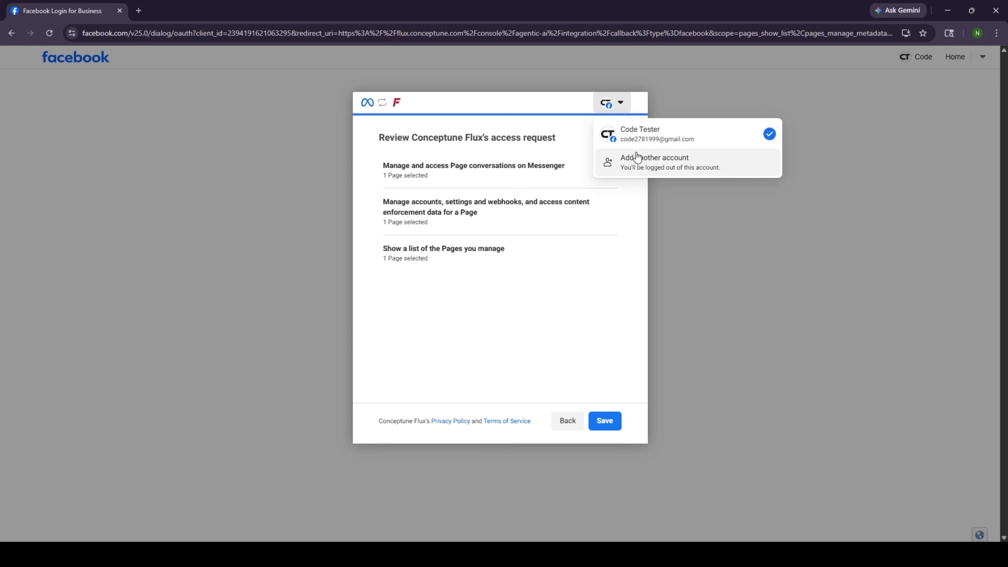
pyautogui.click(646, 140)
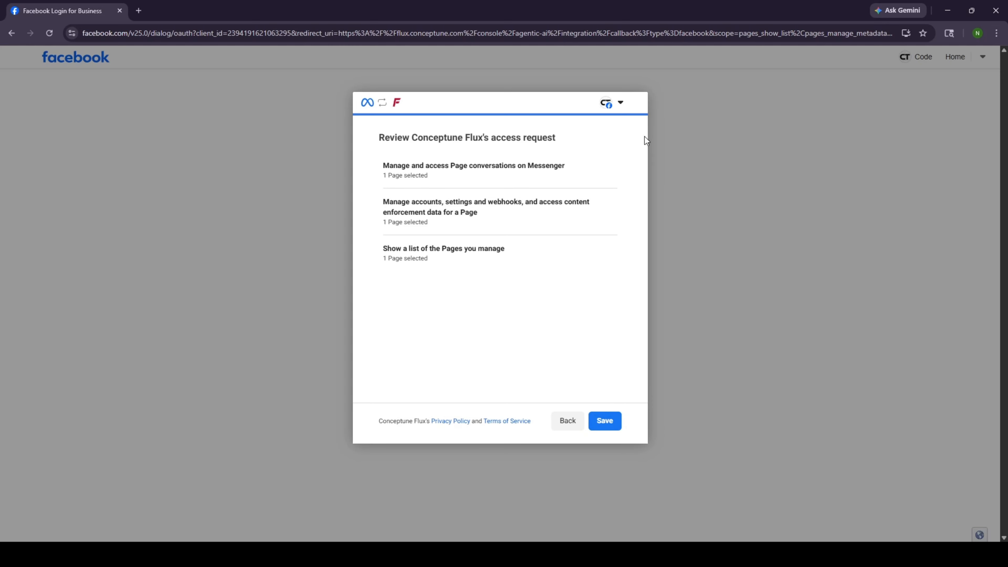
pyautogui.click(611, 422)
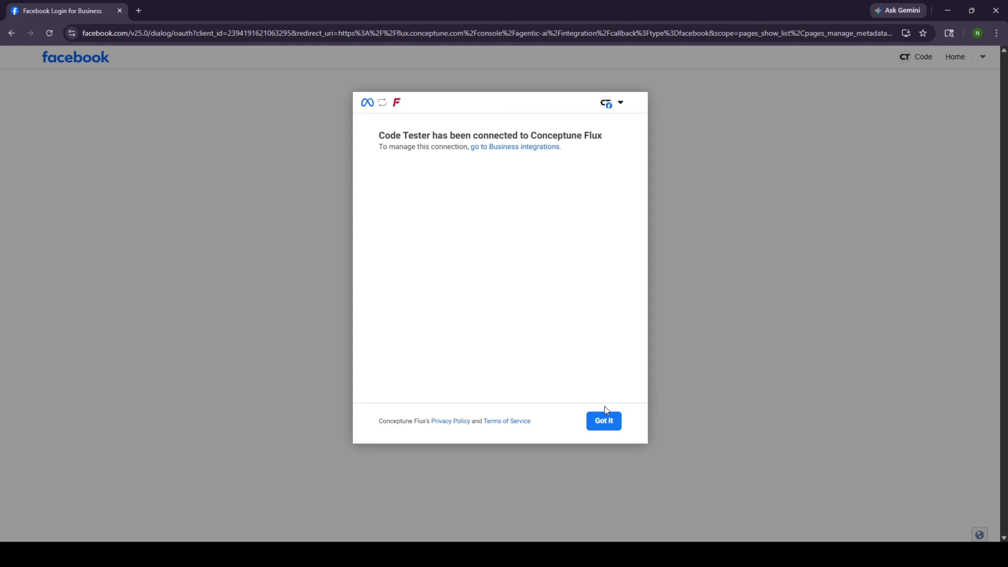
pyautogui.click(601, 421)
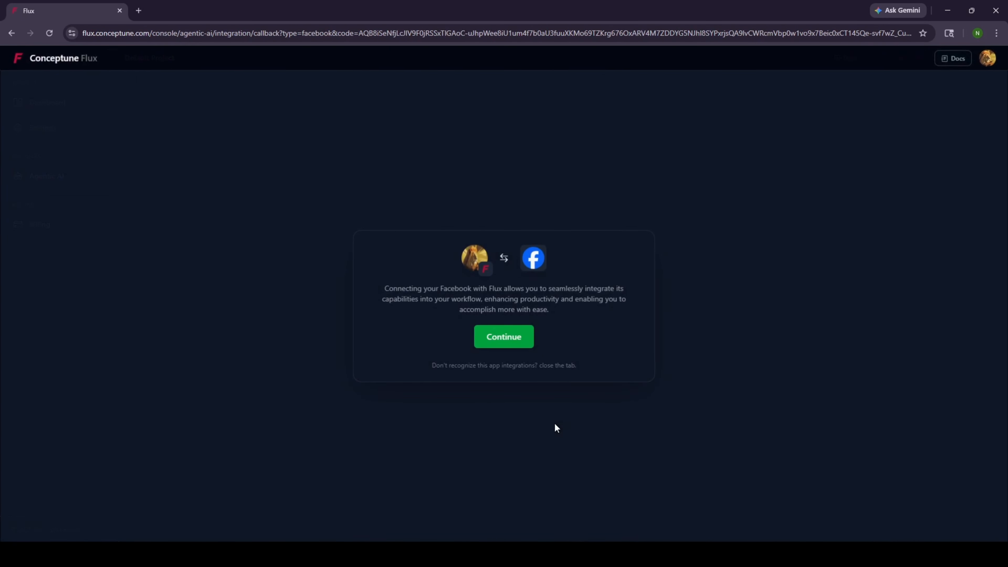
# - Save the Facebook trigger linked to Test Page and recompile the workflow
pyautogui.click(513, 334)
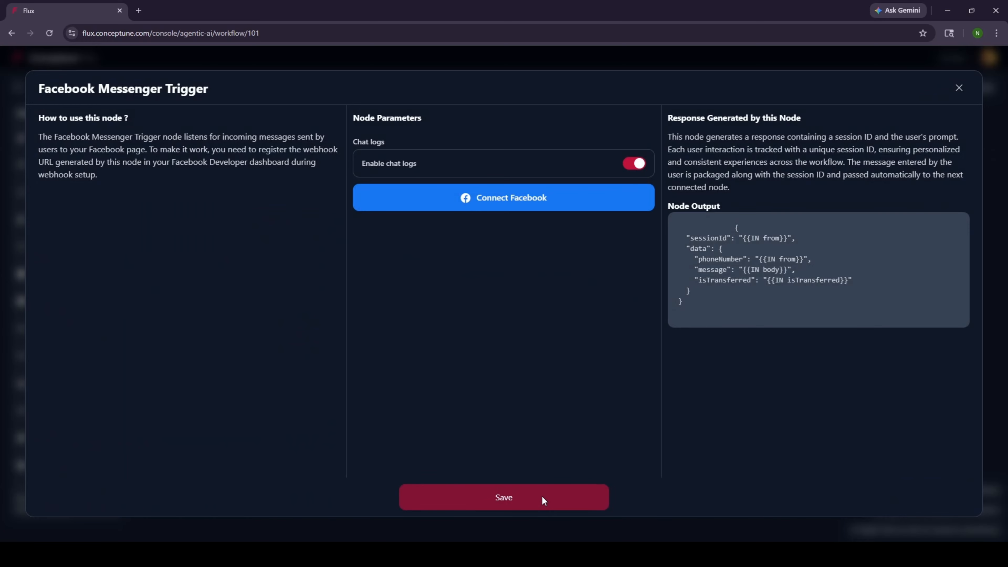
pyautogui.click(542, 498)
pyautogui.doubleClick(298, 226)
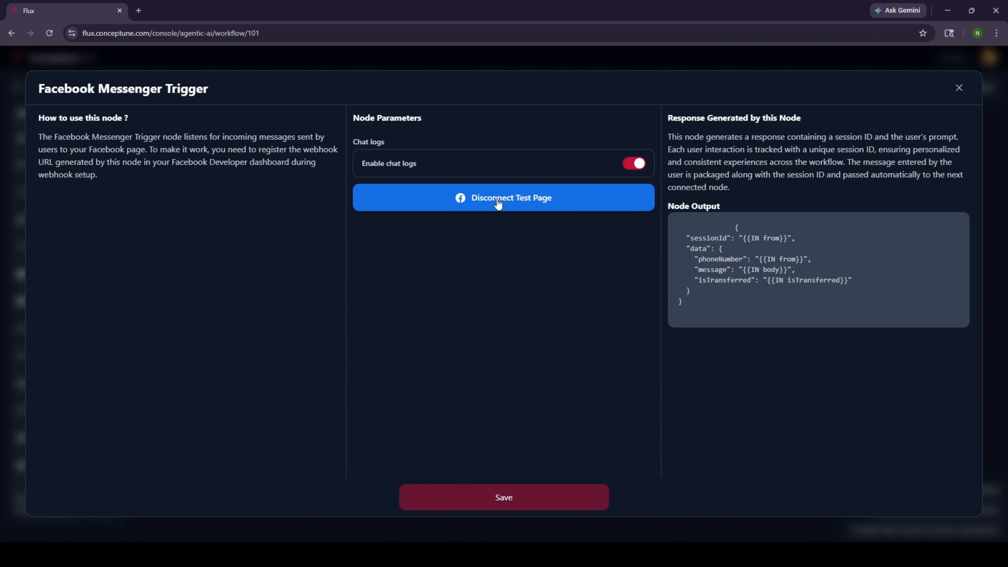
pyautogui.click(538, 497)
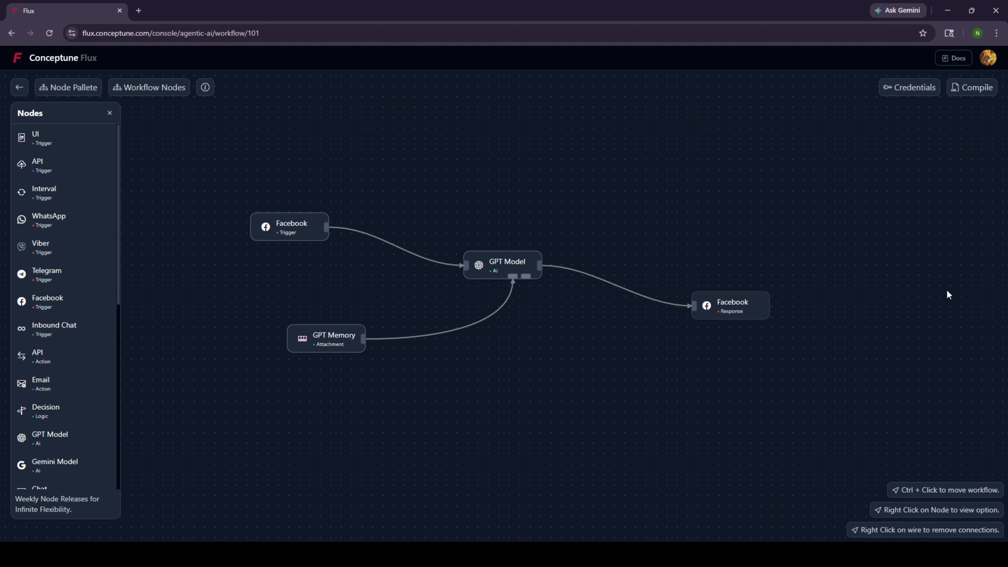
pyautogui.click(969, 87)
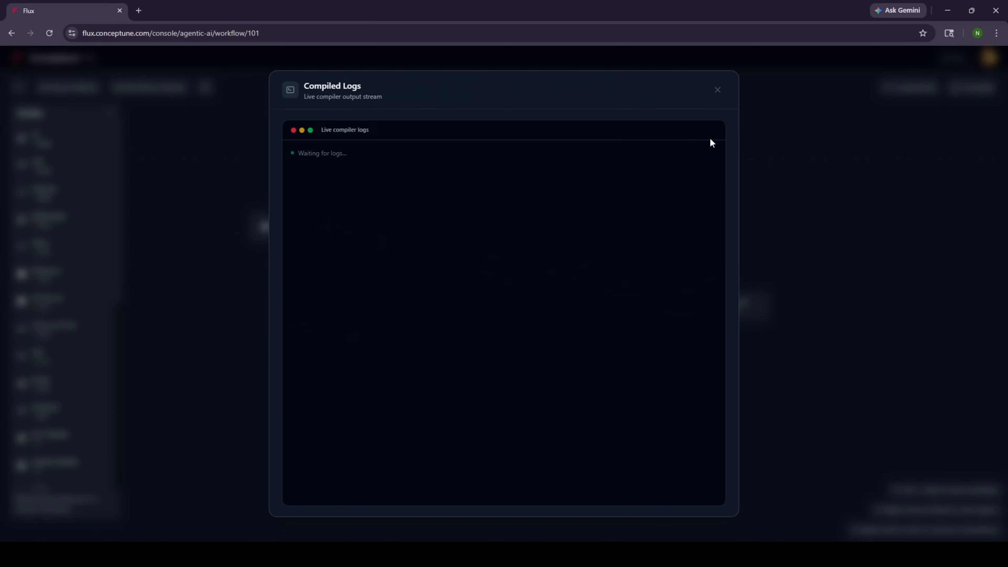
pyautogui.click(138, 11)
# - Go to facebook.com and open a Messenger chat with Test Page
pyautogui.write('fac')
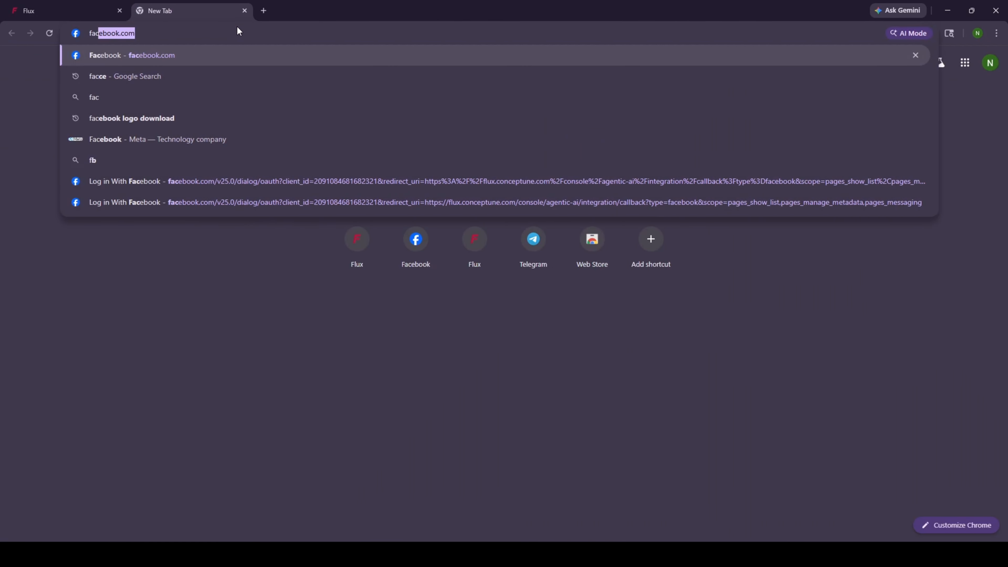
pyautogui.write('e')
pyautogui.press('Return')
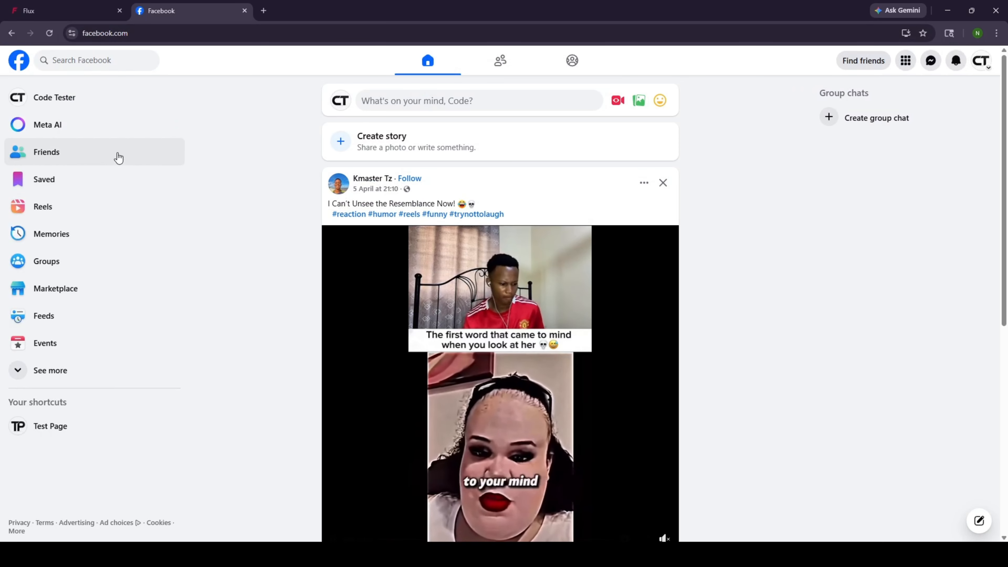
pyautogui.click(59, 430)
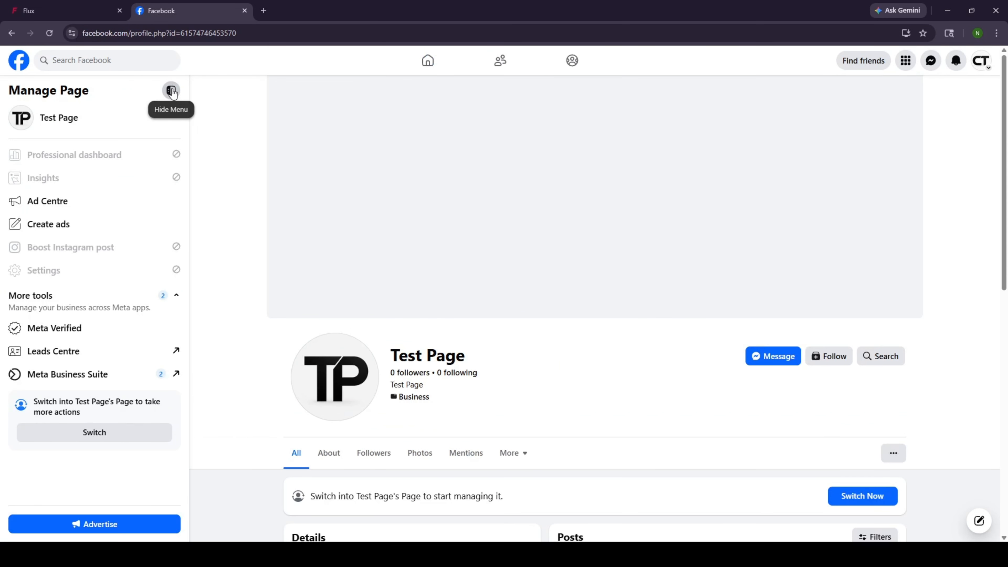
pyautogui.click(173, 91)
pyautogui.click(675, 357)
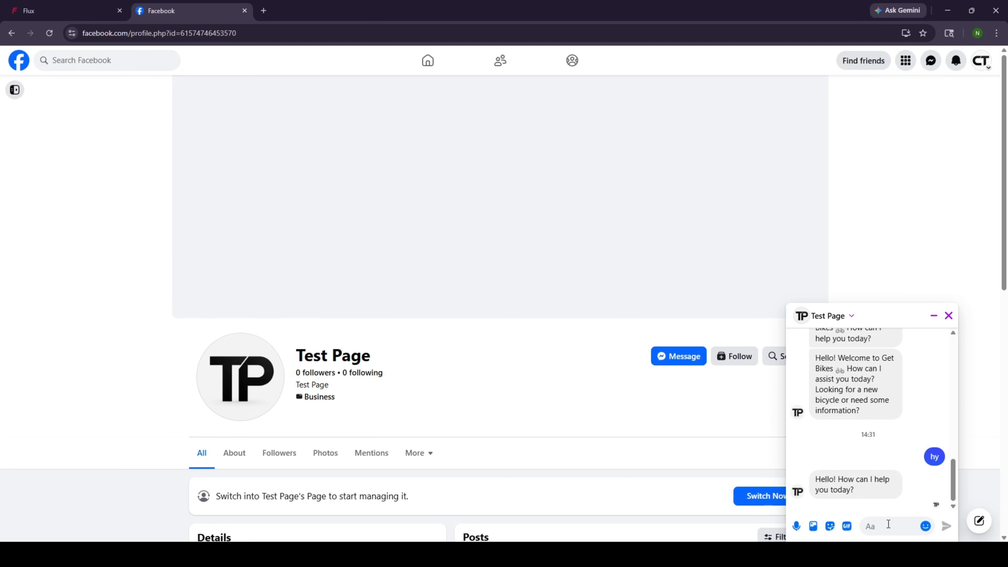
# - Send 'Hello' and 'How are you' to Test Page, then return to Flux's logs
pyautogui.write('Hello')
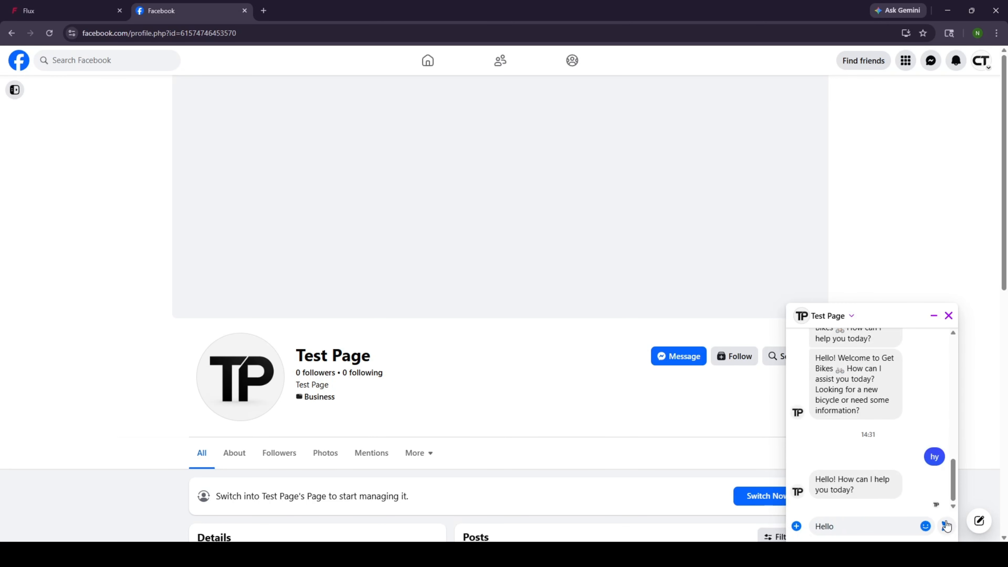
pyautogui.press('Return')
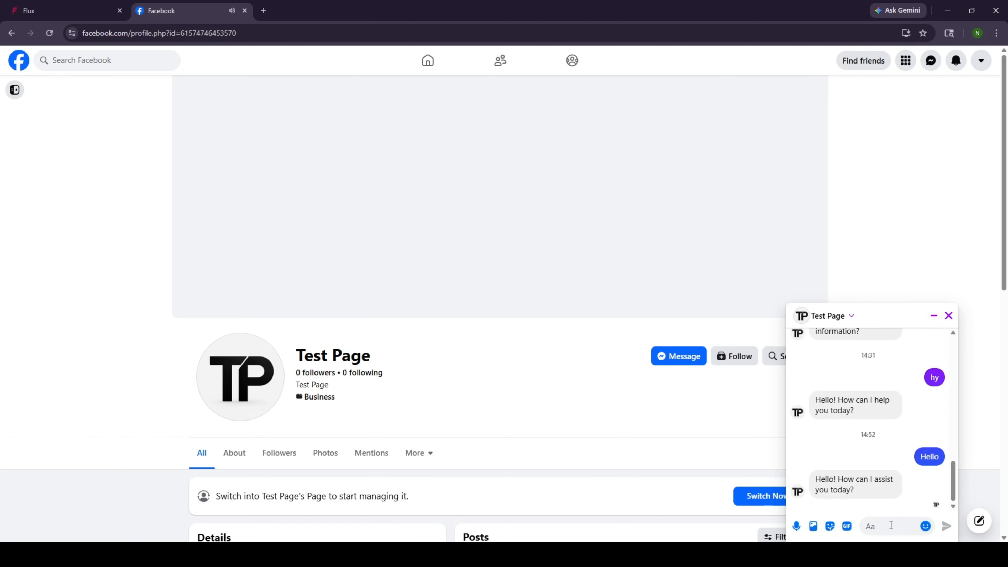
pyautogui.write('How are yio')
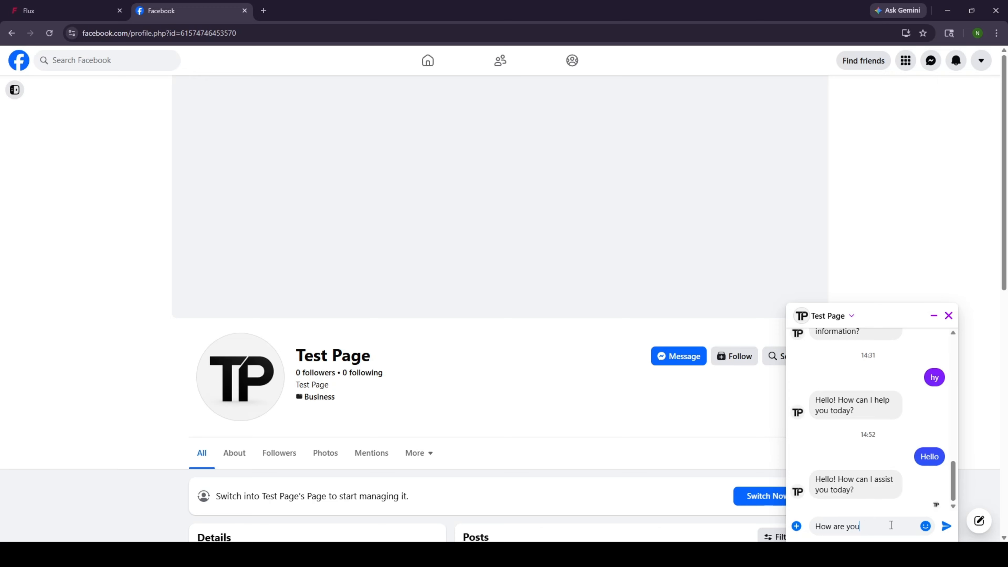
pyautogui.press('Return')
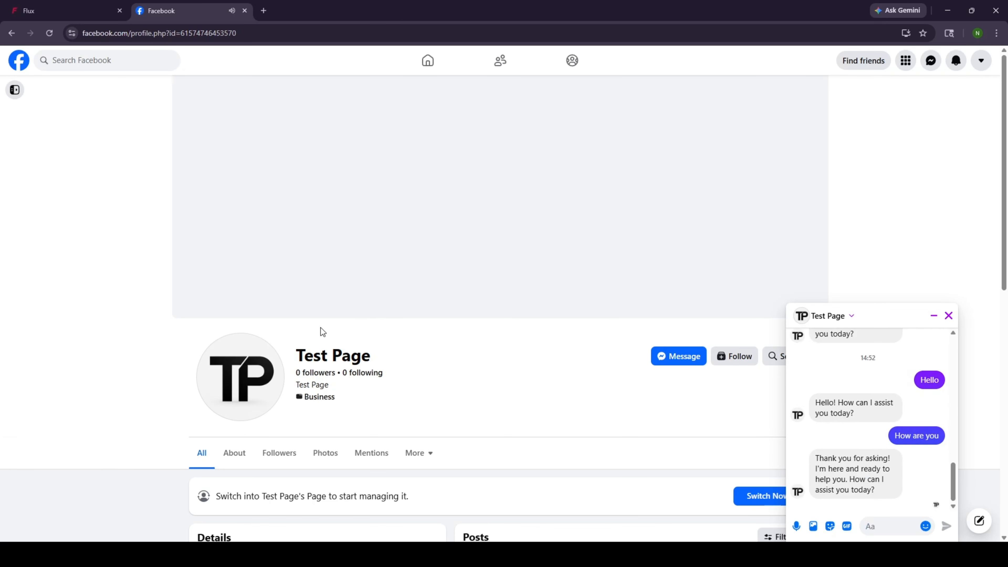
pyautogui.click(87, 19)
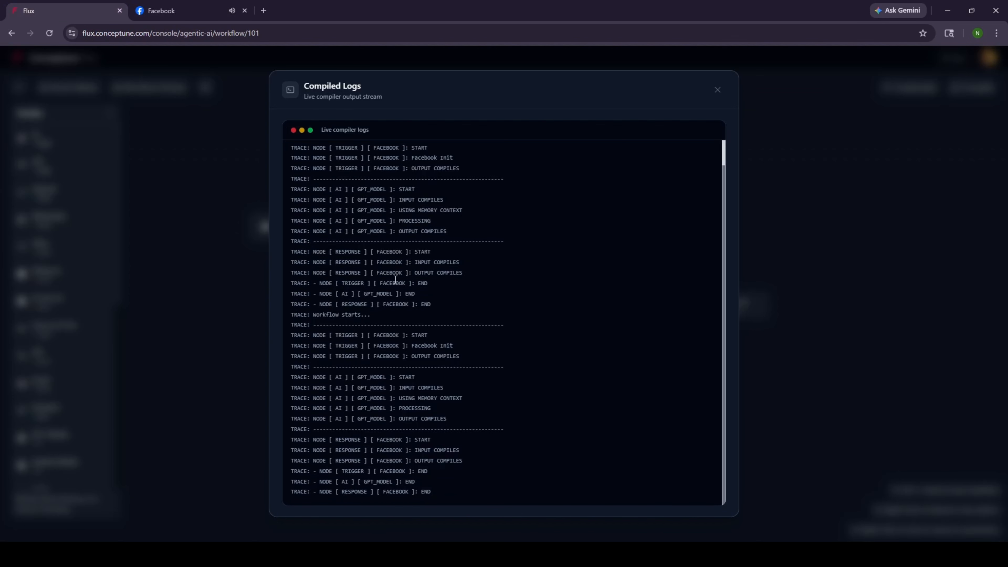